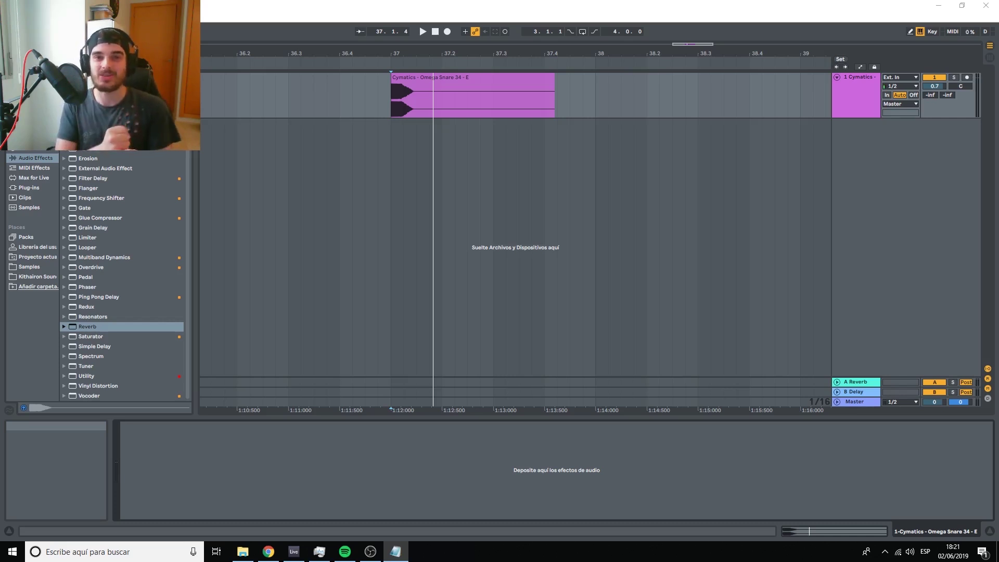
Select the snare clip, set playback to start at its beginning, and audition it
left_click(398, 99)
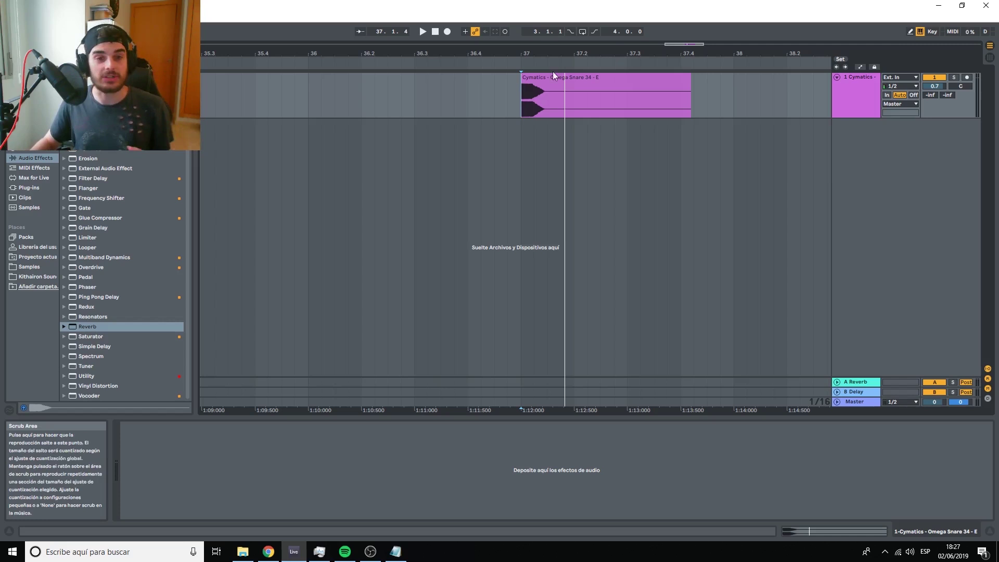
left_click(520, 102)
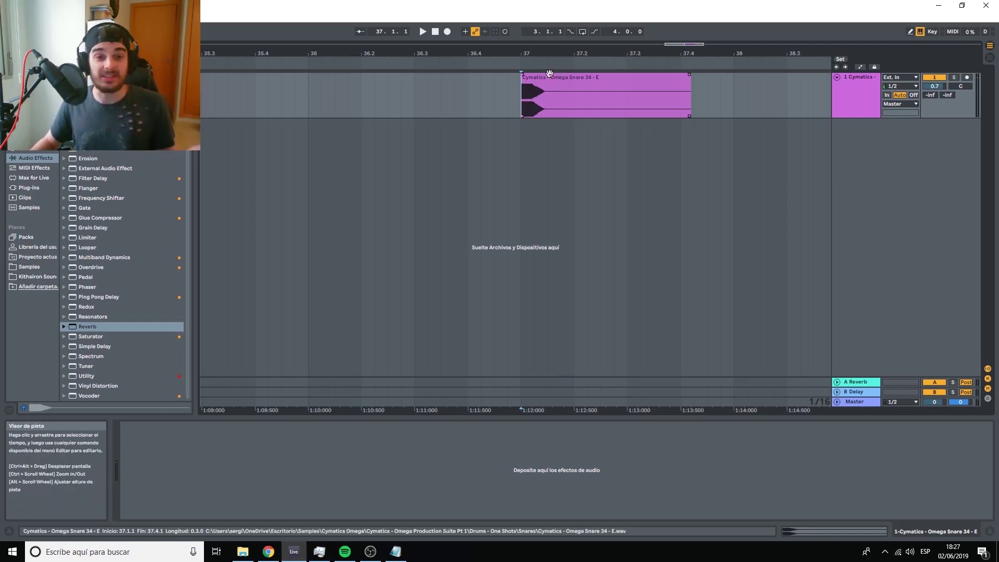
left_click(526, 104)
key("space")
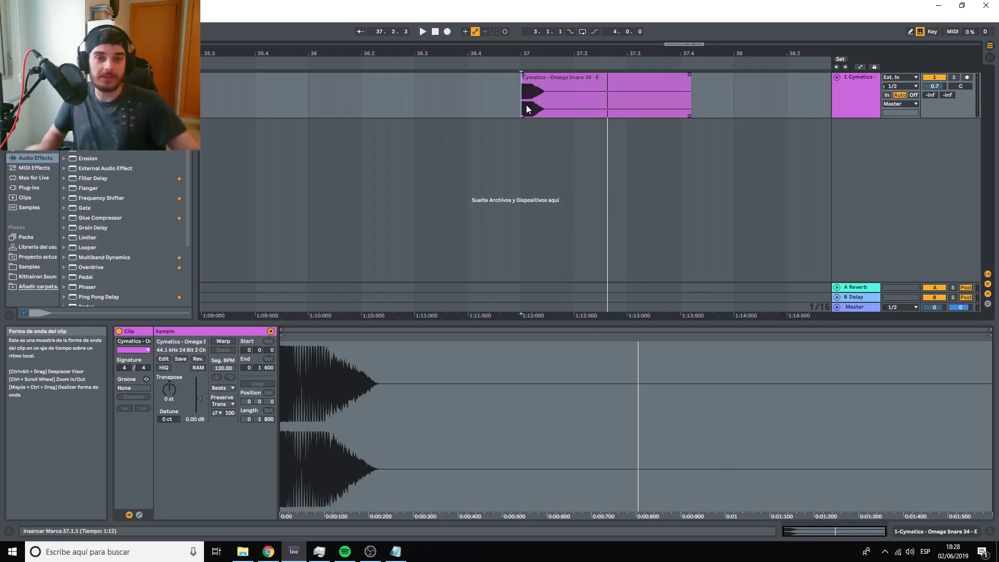
key("space")
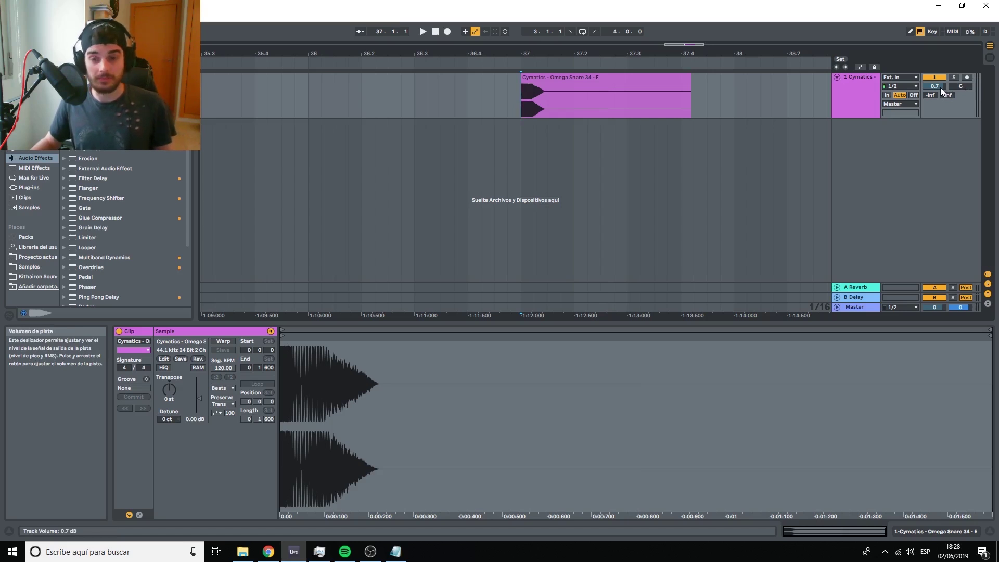
Try track volumes around -7 and -13.1 dB during playback, then load Reverb onto the snare track
key("space")
left_click_drag(941, 88, 941, 147)
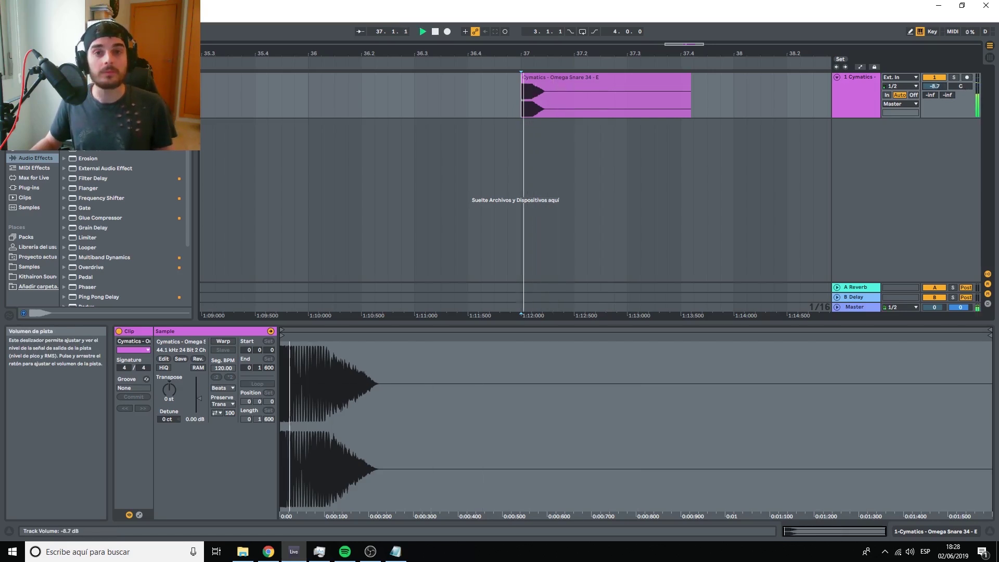
key("space")
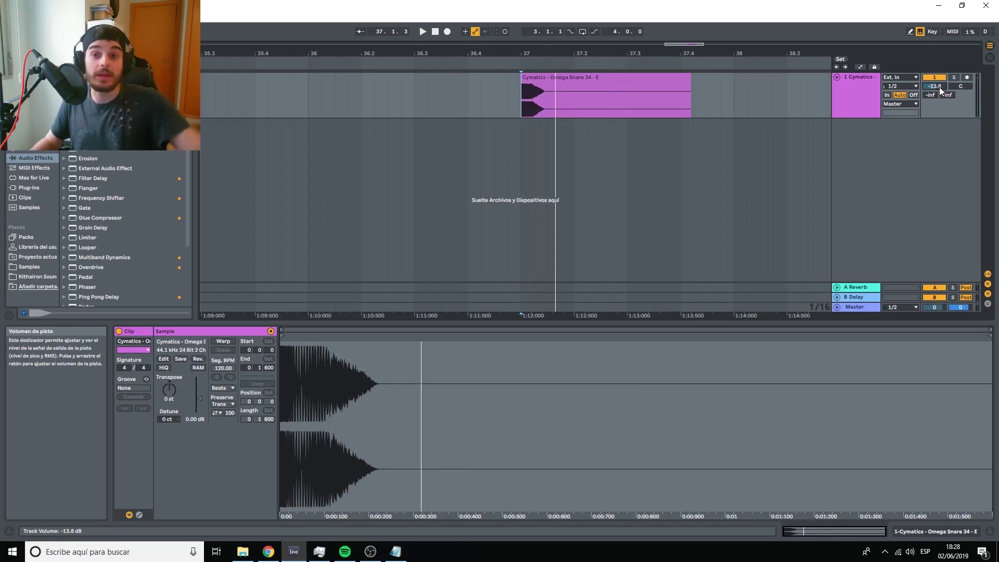
key("space")
mouse_move(936, 89)
left_mouse_down()
mouse_move(935, 62)
mouse_move(936, 75)
left_mouse_up()
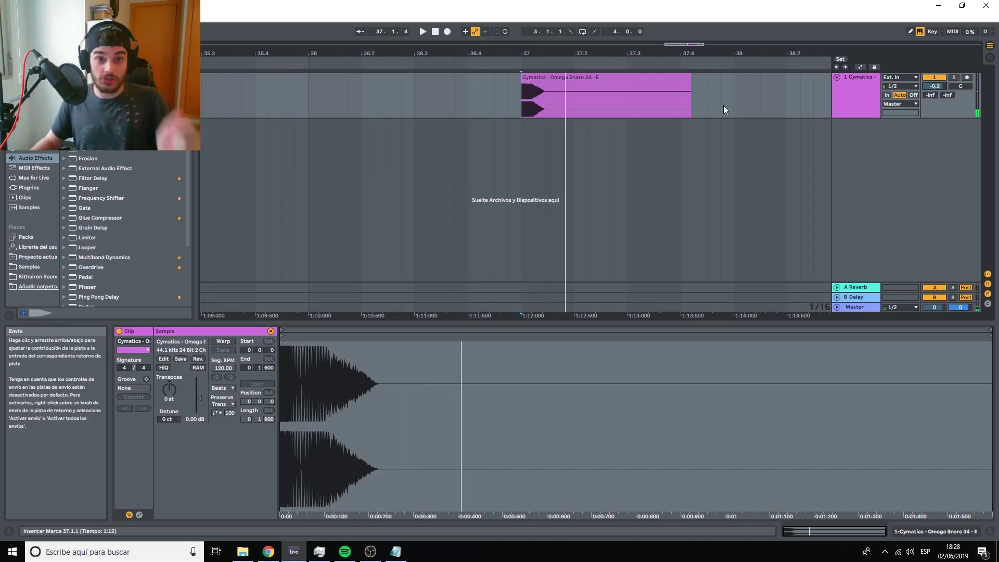
left_click(891, 75)
left_click(863, 76)
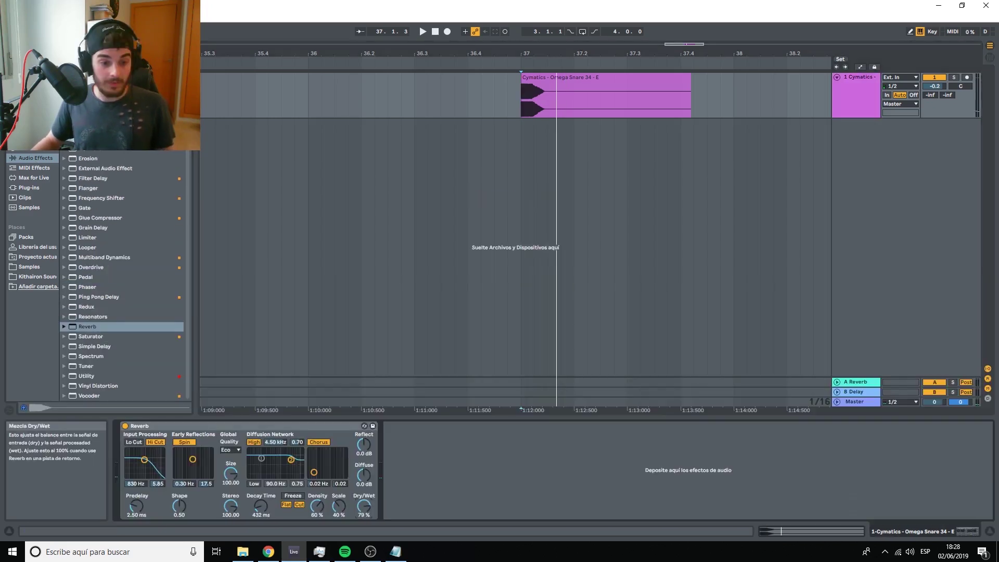
Lower the snare track volume to -6.5 dB and stop playback
mouse_move(936, 88)
left_mouse_down()
mouse_move(935, 146)
mouse_move(936, 61)
mouse_move(936, 87)
left_mouse_up()
key("space")
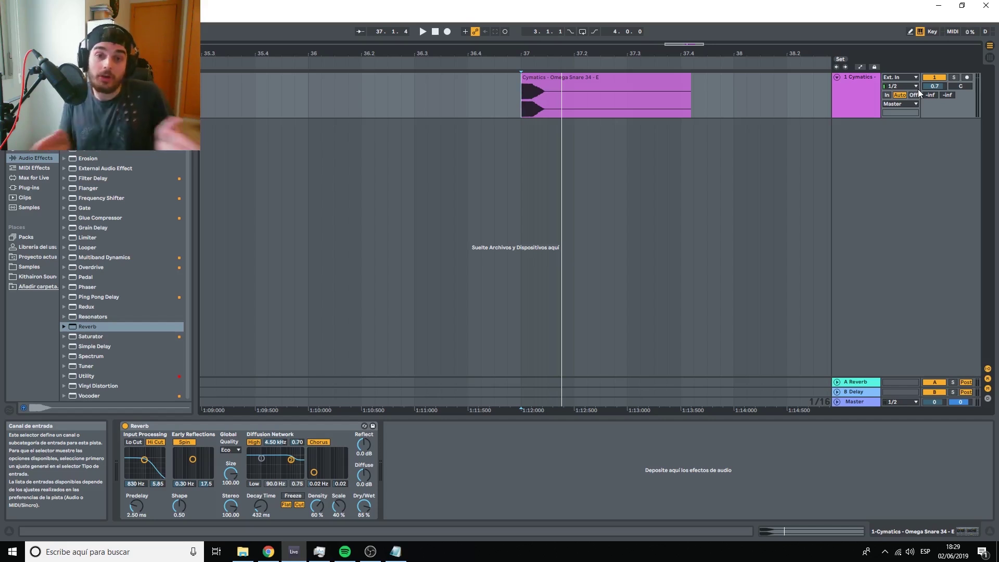
left_click(260, 505)
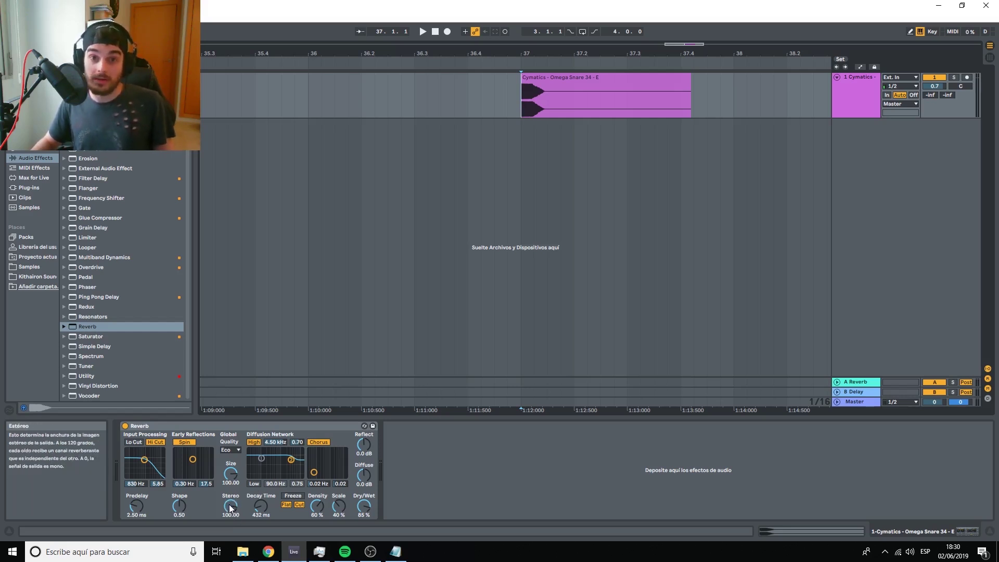
Narrow the Reverb's stereo width while listening, then delete the Reverb device
key("space")
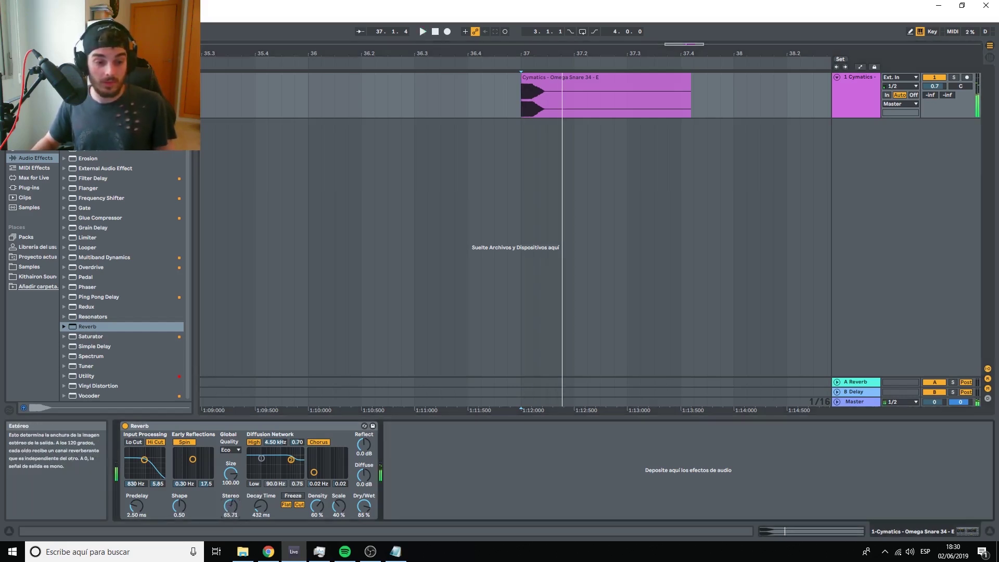
mouse_move(231, 508)
left_mouse_down()
mouse_move(231, 556)
mouse_move(232, 508)
left_mouse_up()
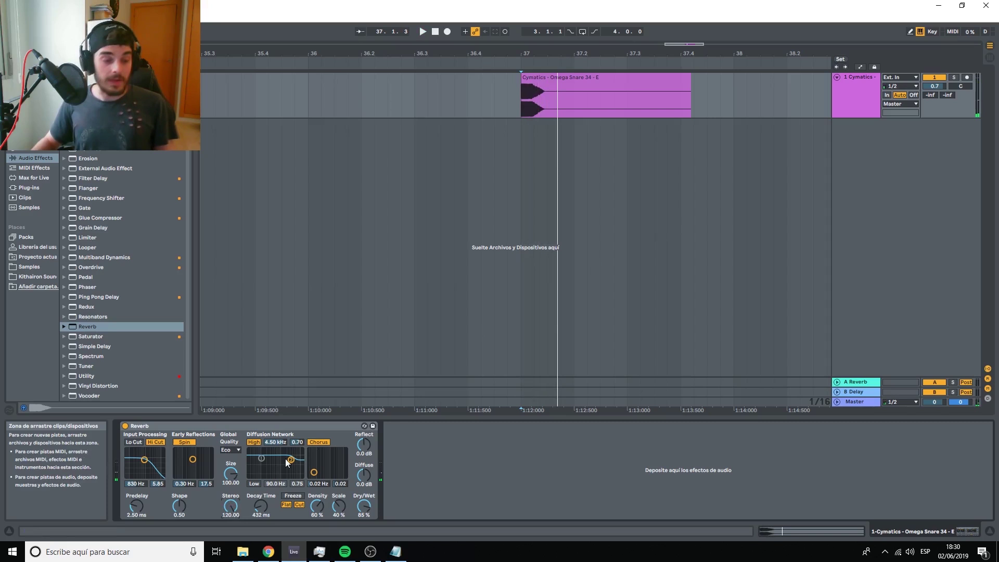
left_click(205, 428)
key("Delete")
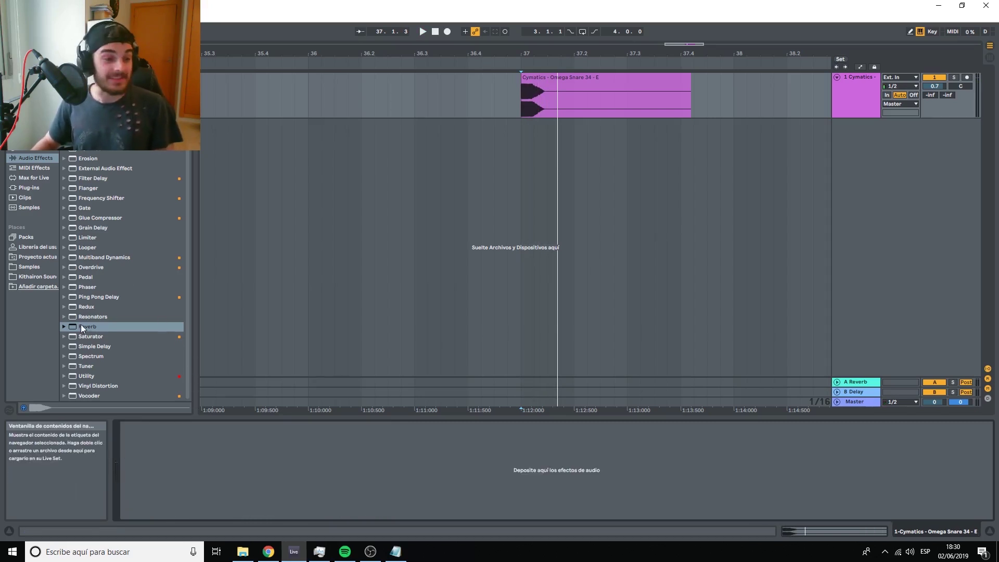
Add Ping Pong Delay with lower filter frequency, zero feedback and a few-millisecond delay, then delete it
left_click_drag(98, 296, 189, 491)
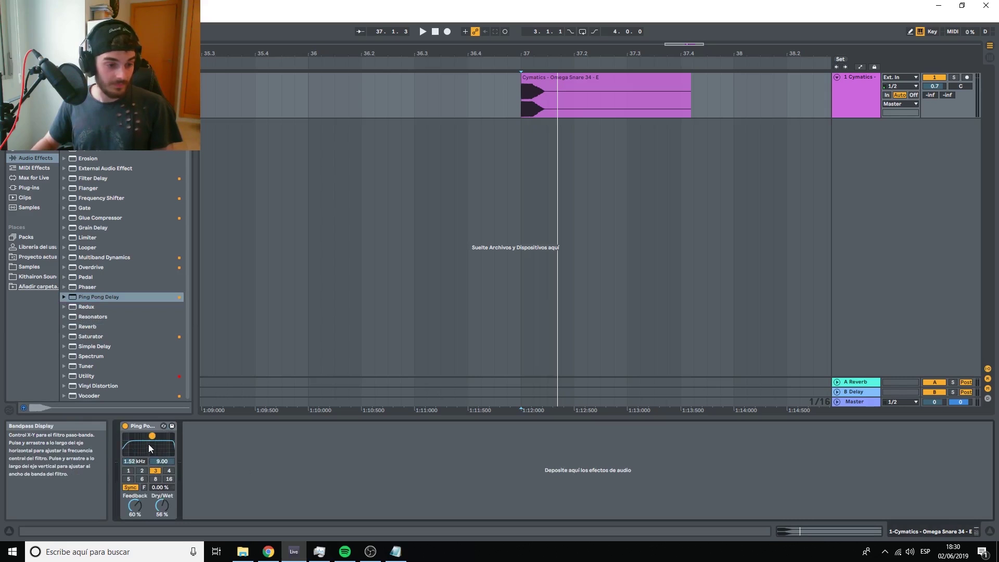
left_click_drag(148, 444, 142, 445)
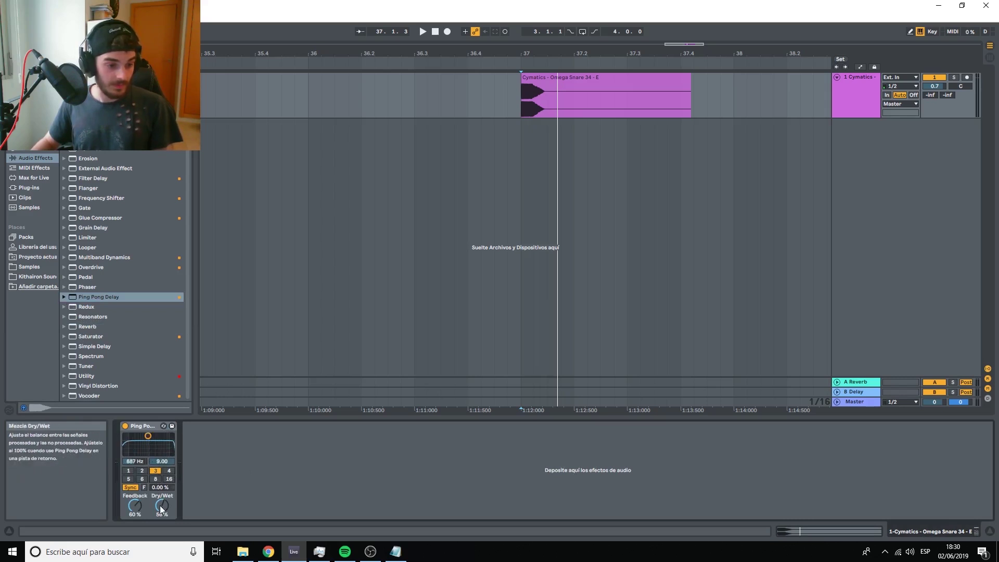
left_click_drag(134, 506, 135, 526)
left_click(130, 487)
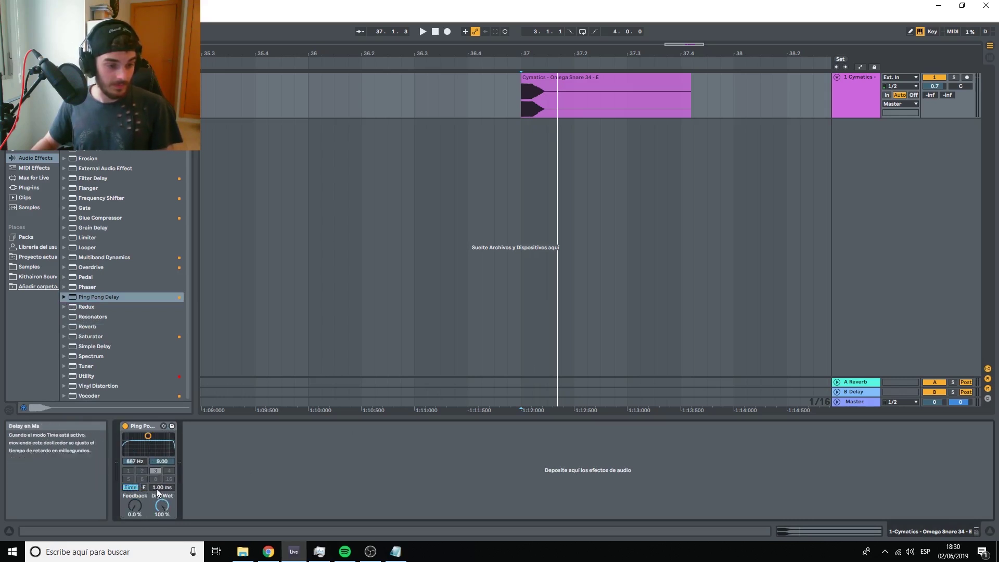
mouse_move(162, 487)
left_mouse_down()
mouse_move(162, 510)
mouse_move(161, 487)
left_mouse_up()
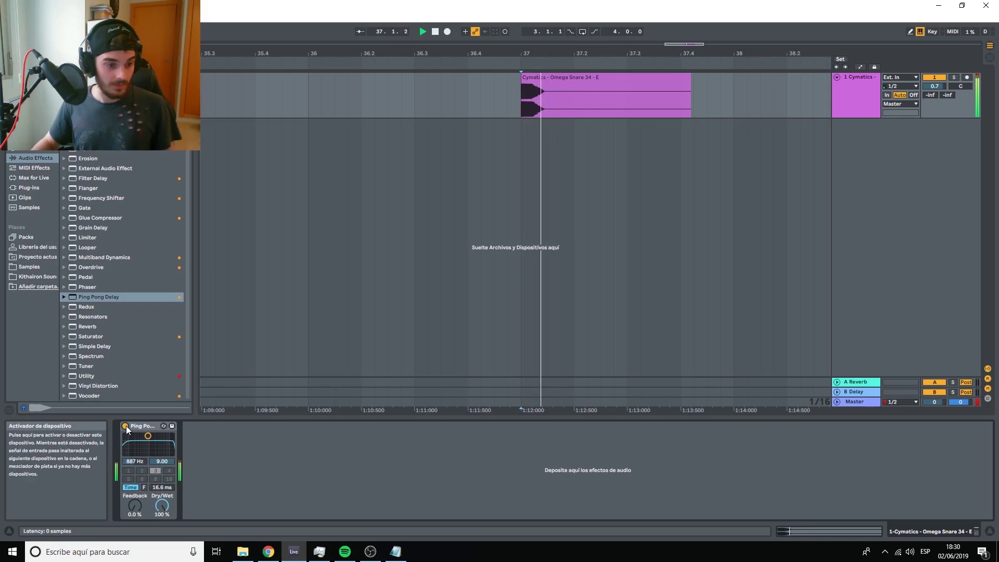
key("space")
key("Delete")
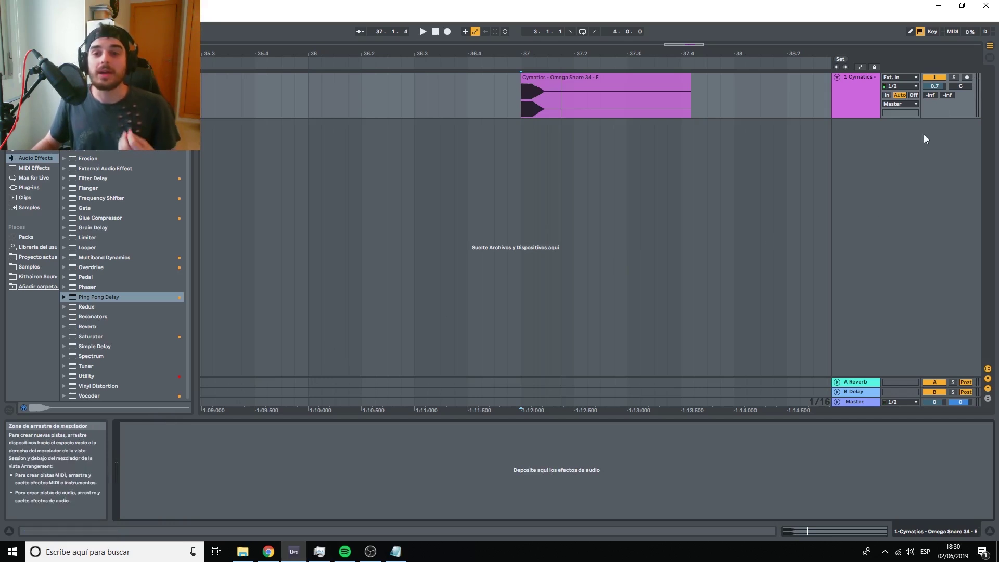
Pan the snare slightly left while it plays
key("space")
mouse_move(961, 86)
left_mouse_down()
mouse_move(961, 102)
mouse_move(961, 81)
left_mouse_up()
key("space")
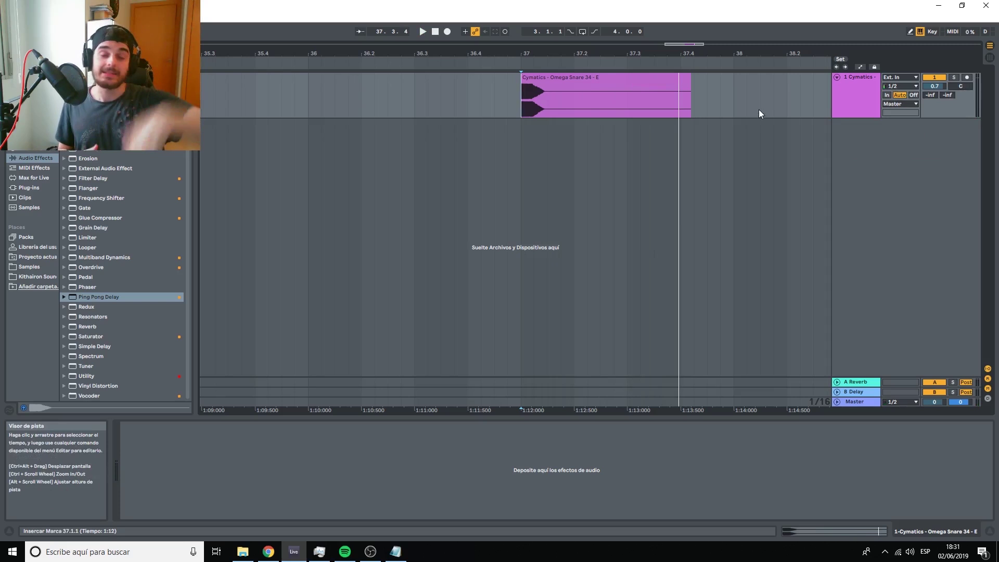
Audition transposing the snare clip, leaving it at 0 st, and add EQ Eight to the track
left_click(687, 91)
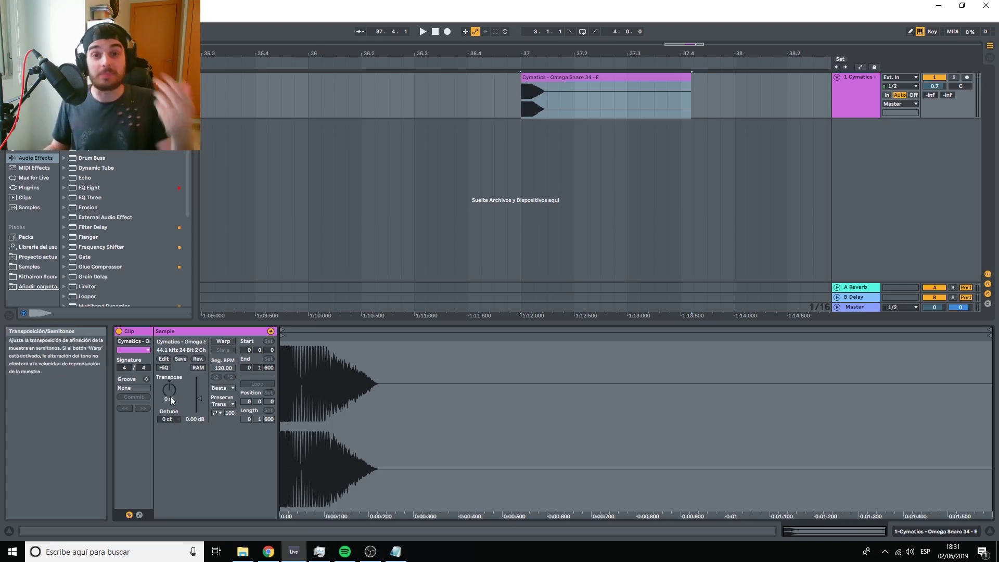
mouse_move(170, 396)
left_mouse_down()
mouse_move(170, 360)
mouse_move(170, 420)
mouse_move(170, 396)
left_mouse_up()
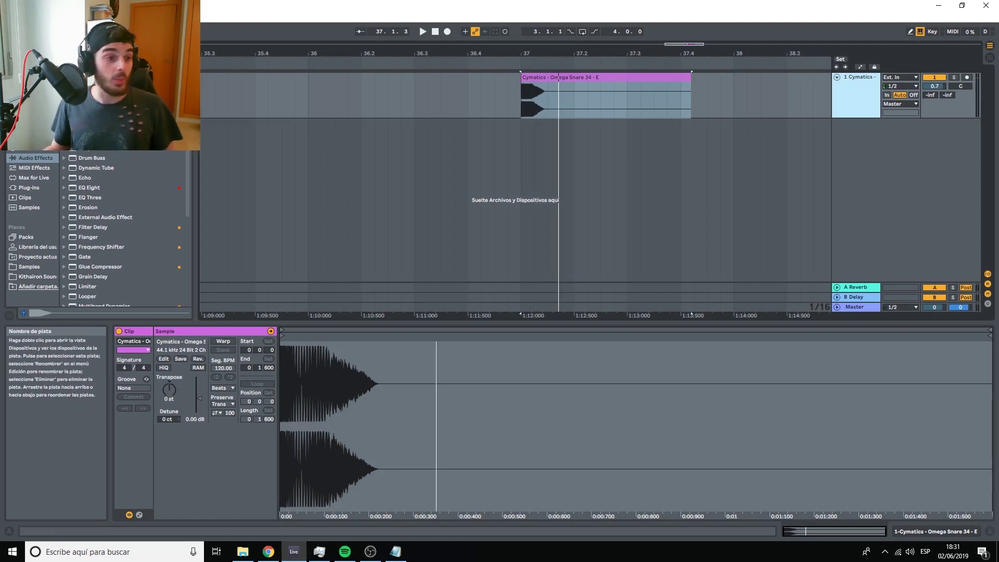
left_click_drag(92, 183, 594, 104)
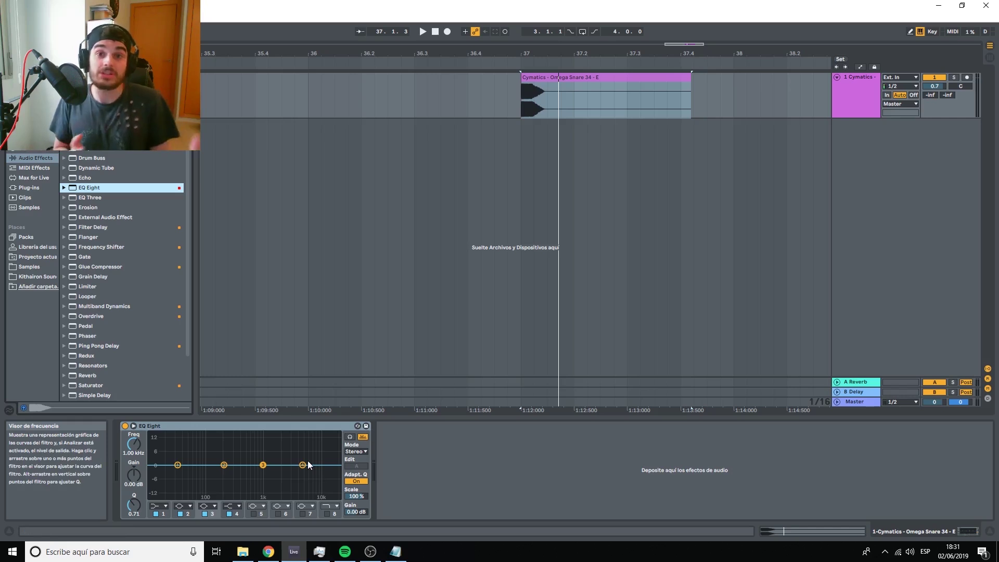
Cut about 10 dB around 3 kHz with EQ Eight during playback, then restore that band to 0 dB
key("space")
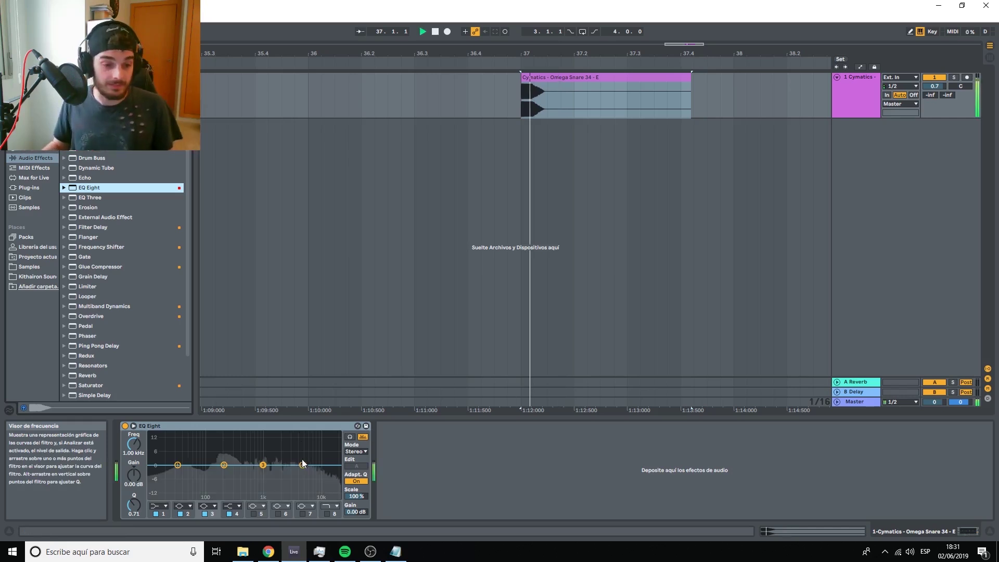
left_click_drag(302, 461, 255, 488)
key("space")
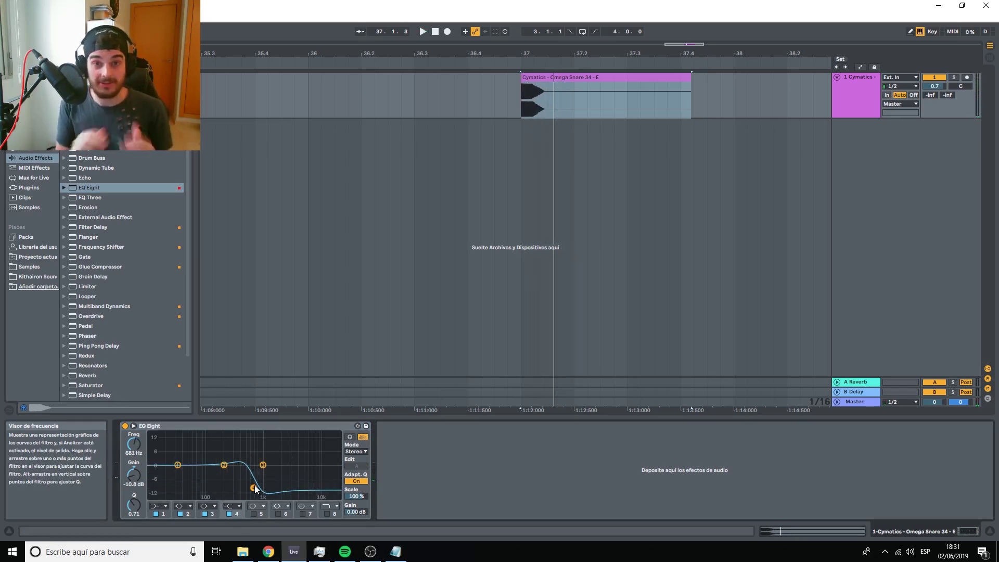
key("space")
left_click_drag(255, 488, 257, 465)
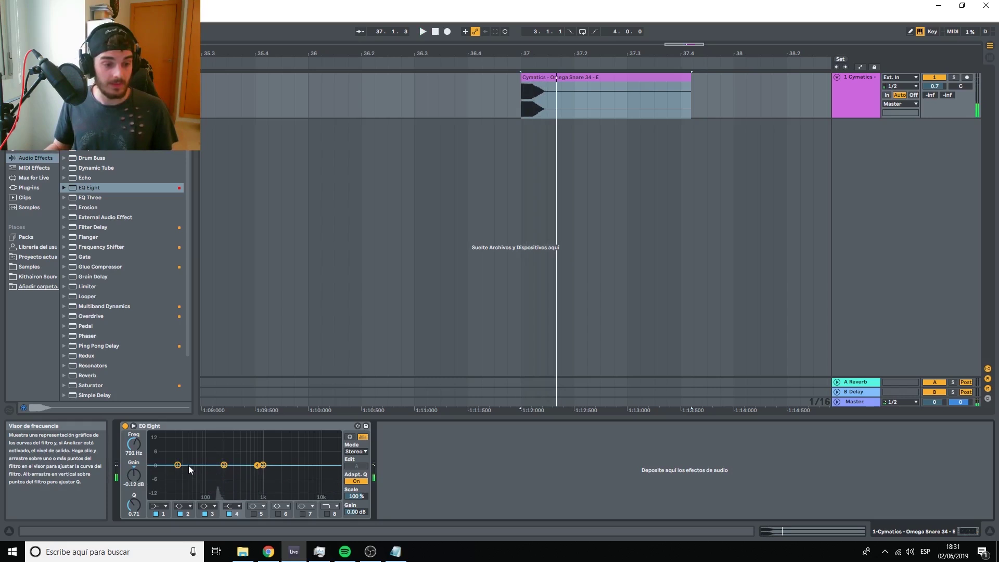
Cut the lows by about 11 dB, then delete EQ Eight from the track
left_click_drag(178, 466, 259, 488)
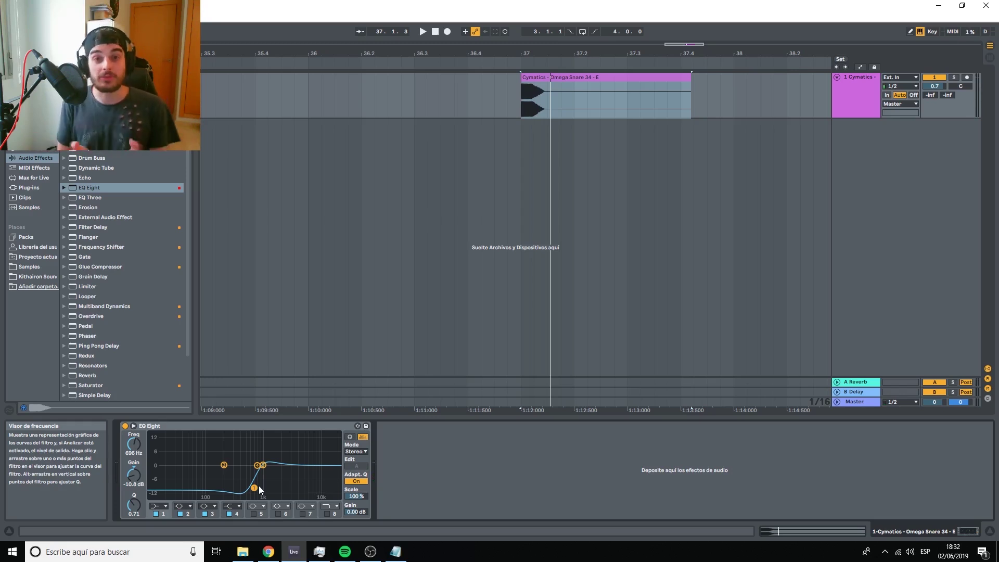
left_click(160, 427)
key("Delete")
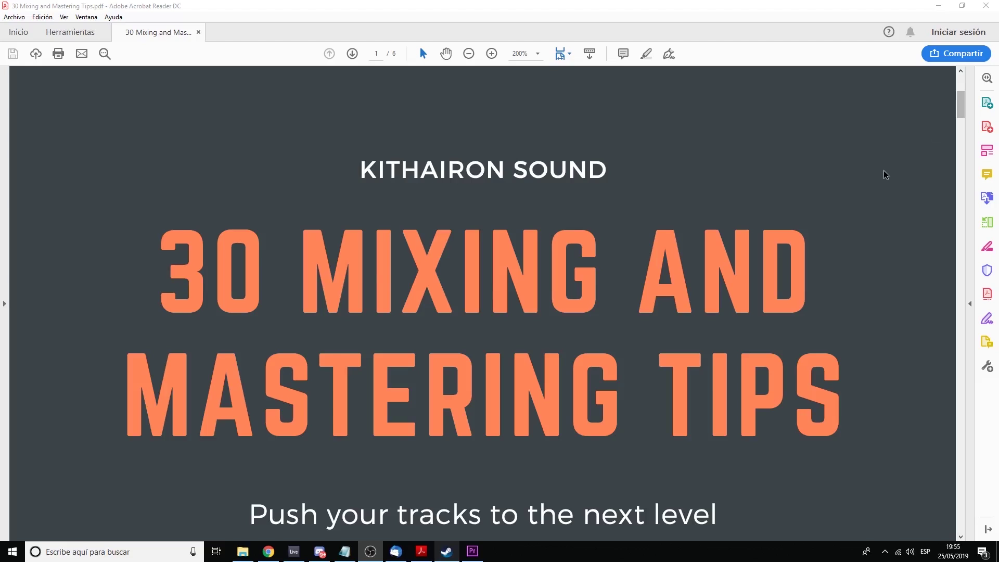
Scroll the tips PDF down to the Ambience section on page 4
scroll(884, 172, "down", 3)
scroll(843, 190, "down", 2)
scroll(901, 174, "down", 15)
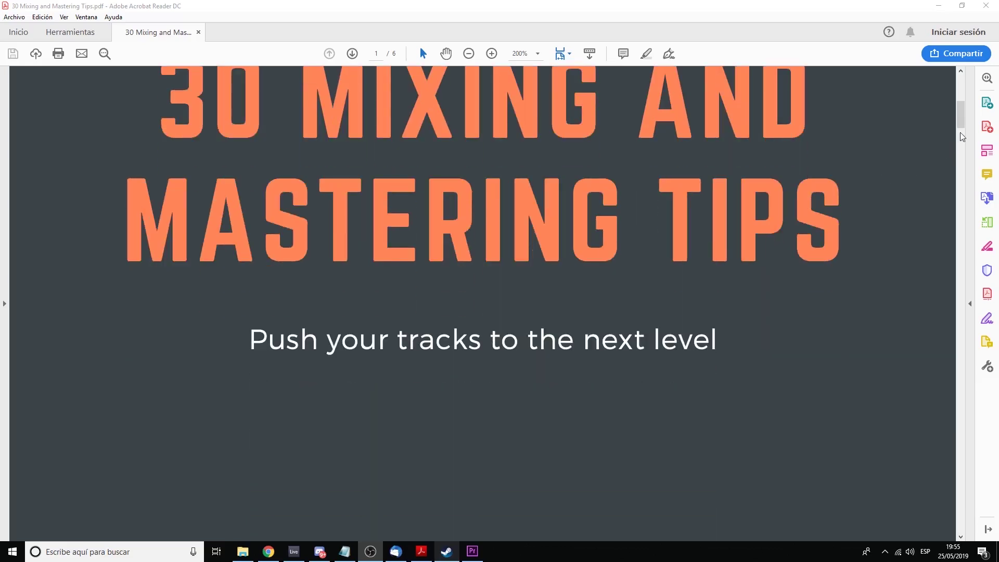
left_click_drag(957, 235, 958, 398)
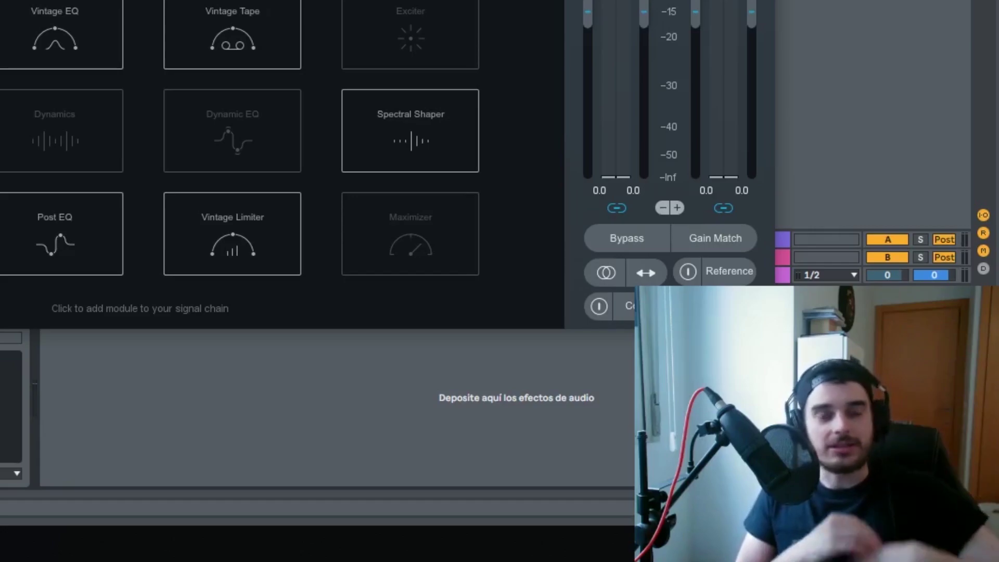